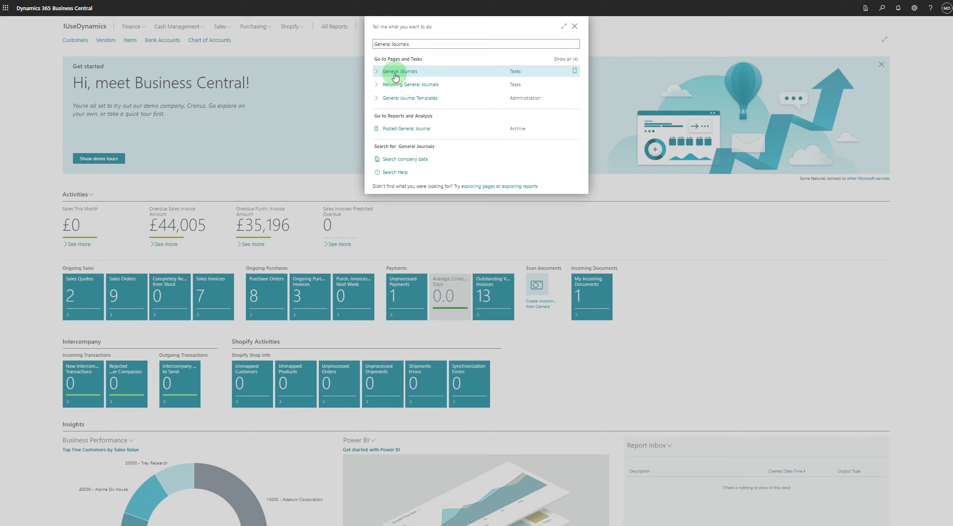
# From General Journals, create a new standard general journal with code 03012024 and description "exampl of standard GJ".
pyautogui.click(395, 75)
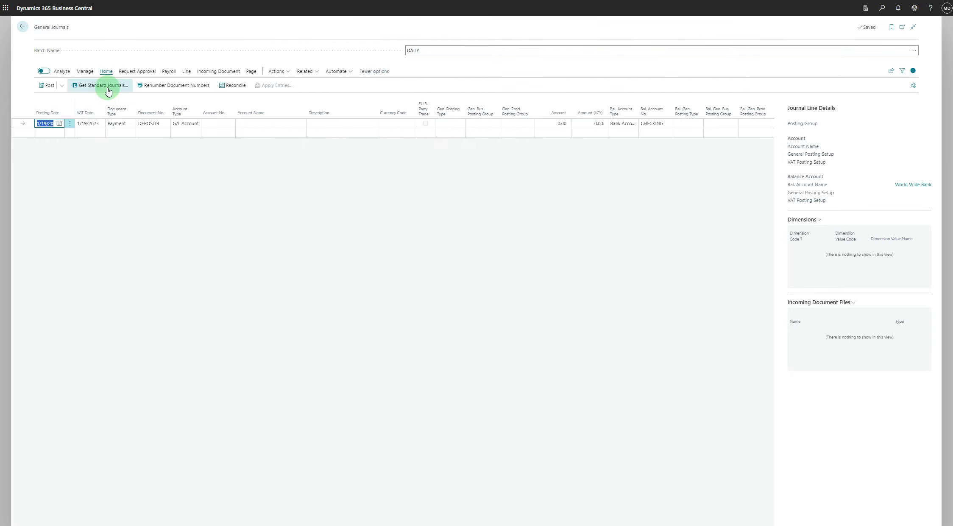
pyautogui.click(91, 89)
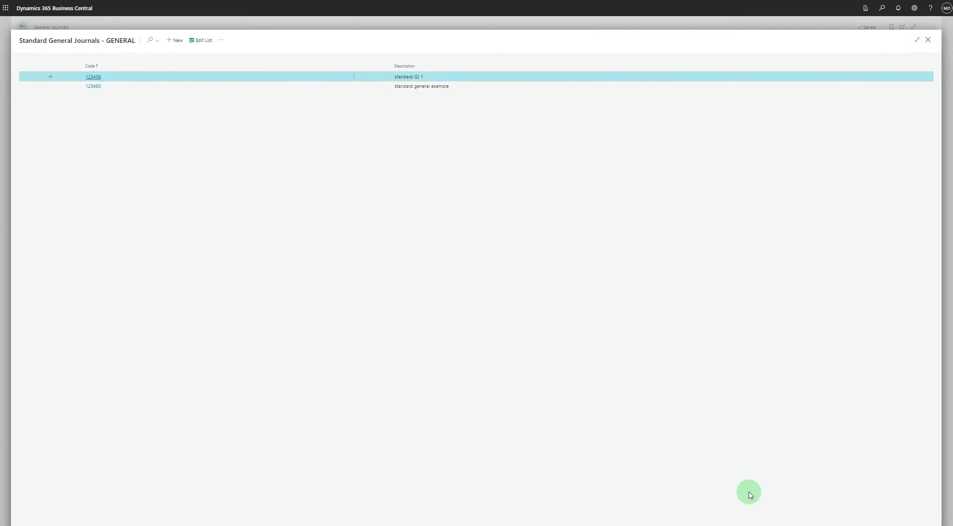
pyautogui.click(169, 46)
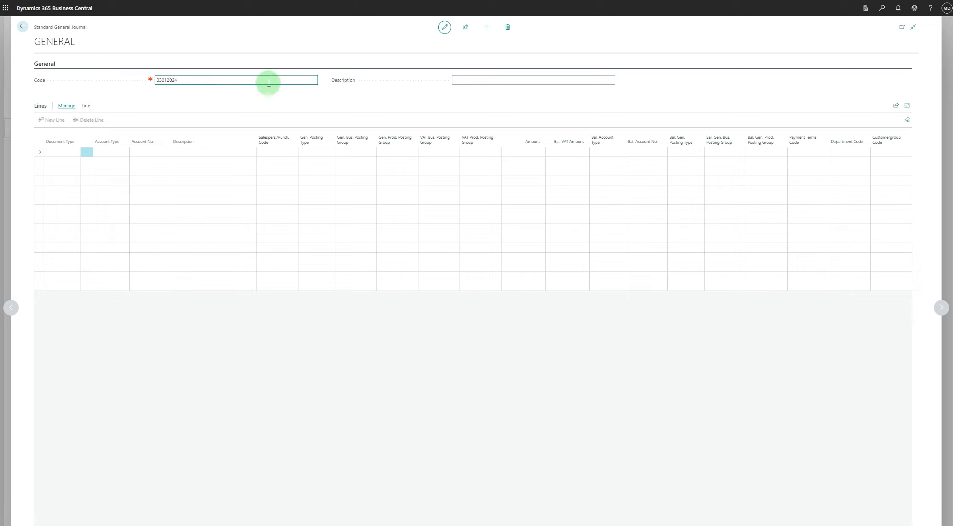
pyautogui.click(464, 80)
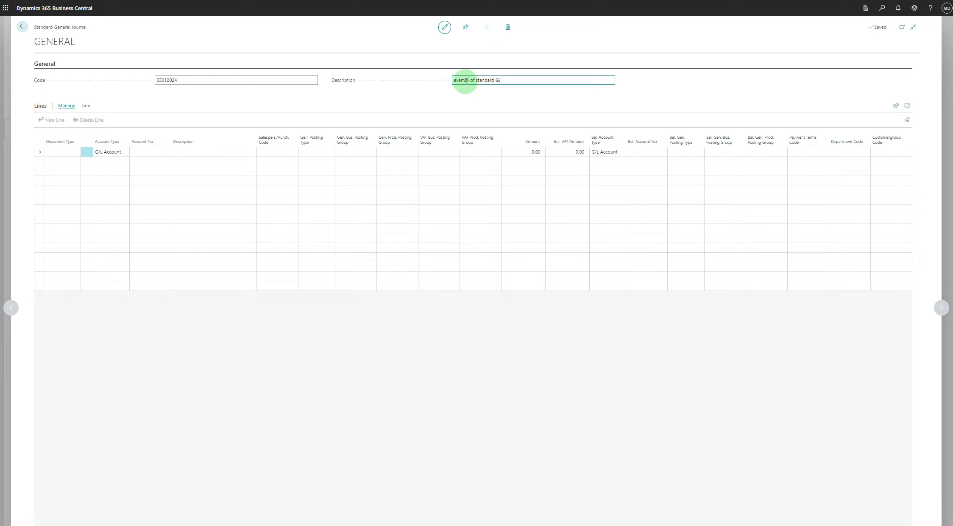
# Set the first line's document type to Payment and its account to Accounts Payable, Domestic, searching the G/L accounts for "payable".
pyautogui.click(59, 149)
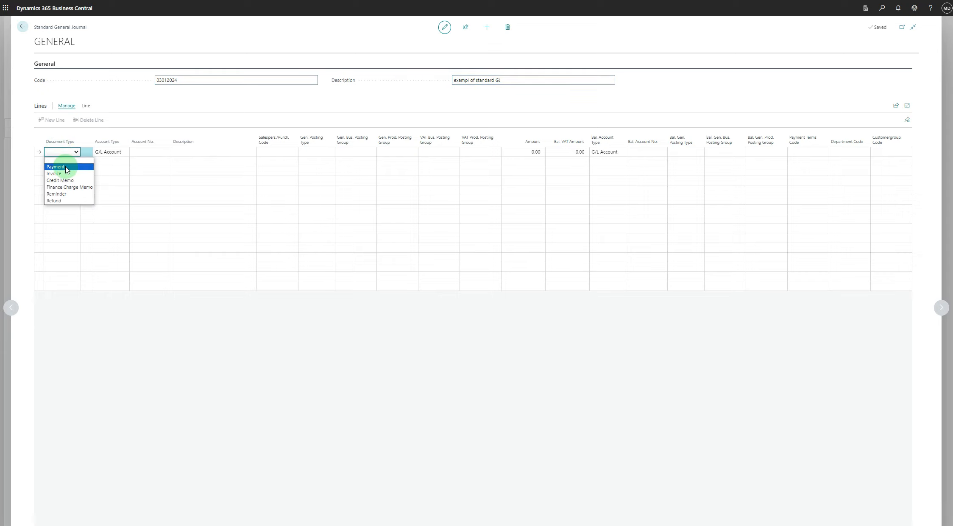
pyautogui.click(55, 166)
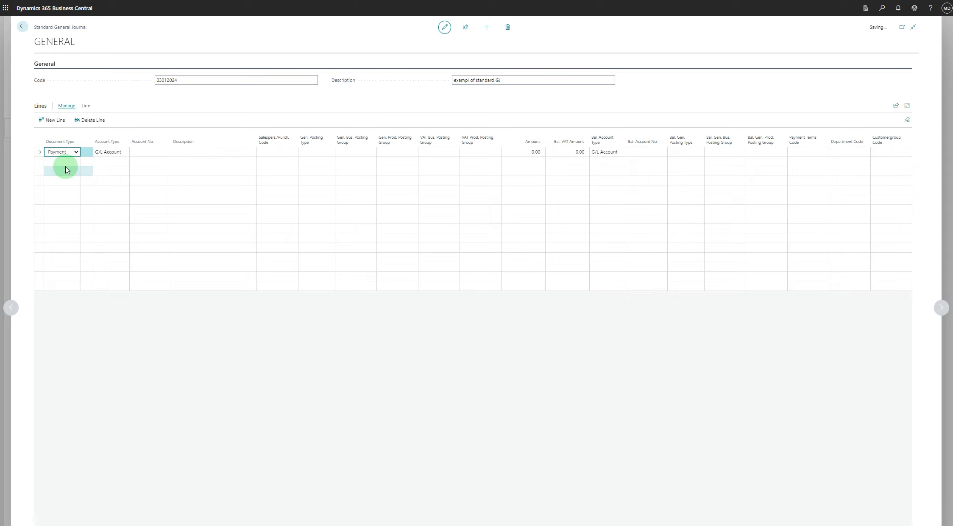
pyautogui.click(164, 154)
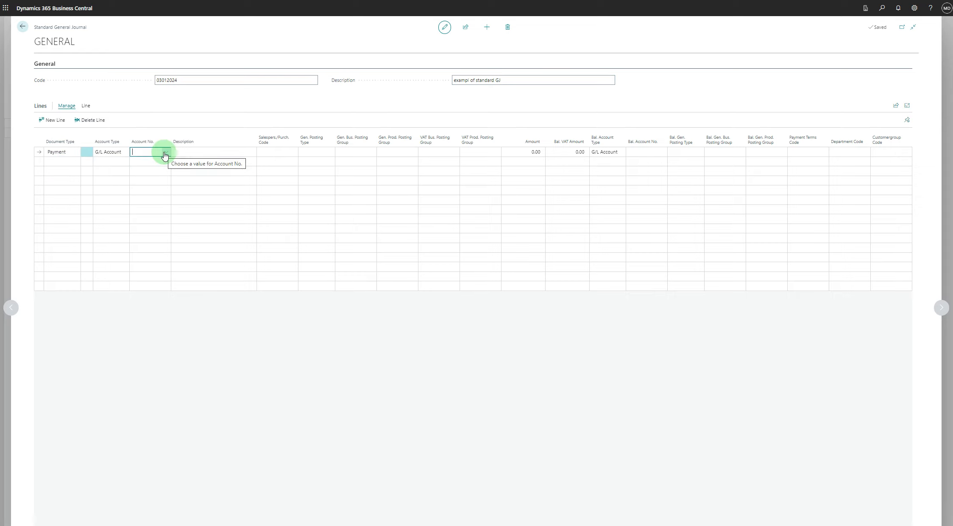
pyautogui.click(166, 153)
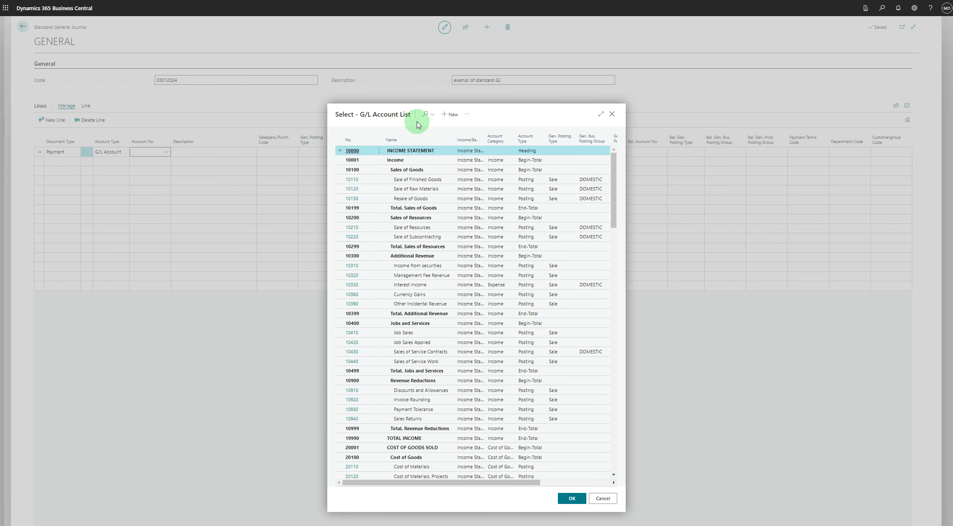
pyautogui.click(425, 116)
pyautogui.click(429, 128)
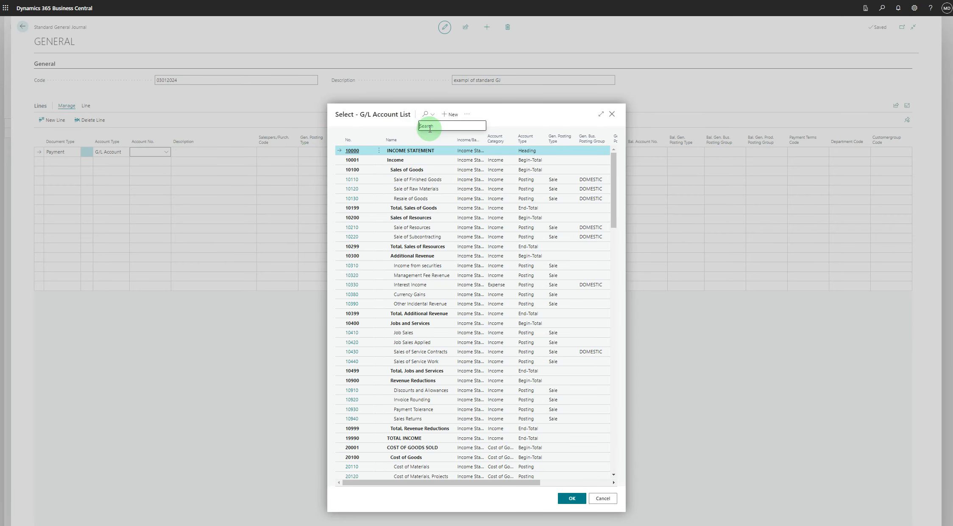
pyautogui.write('payable')
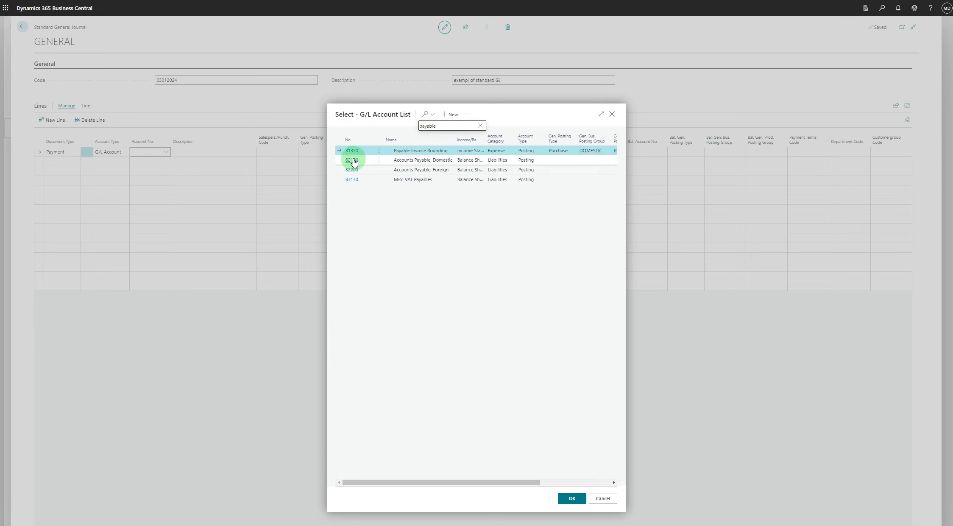
pyautogui.doubleClick(353, 161)
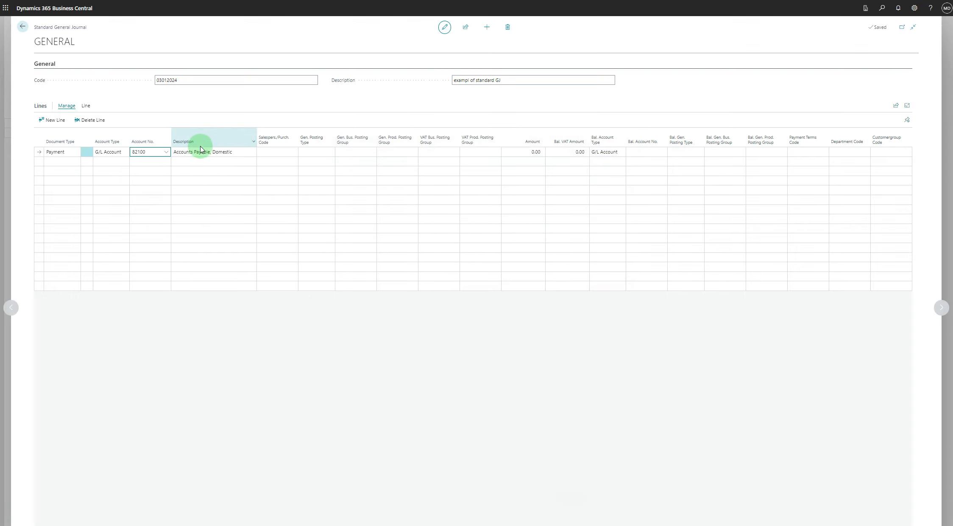
# Set the line's salesperson code to BC, general posting type to Purchase, business posting group to DOMESTIC and product posting group to RETAIL.
pyautogui.click(284, 151)
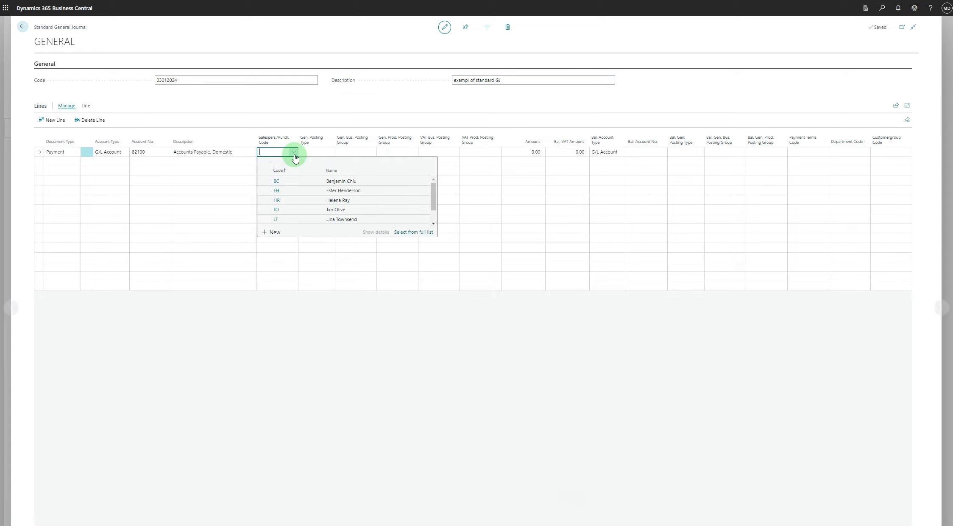
pyautogui.click(276, 182)
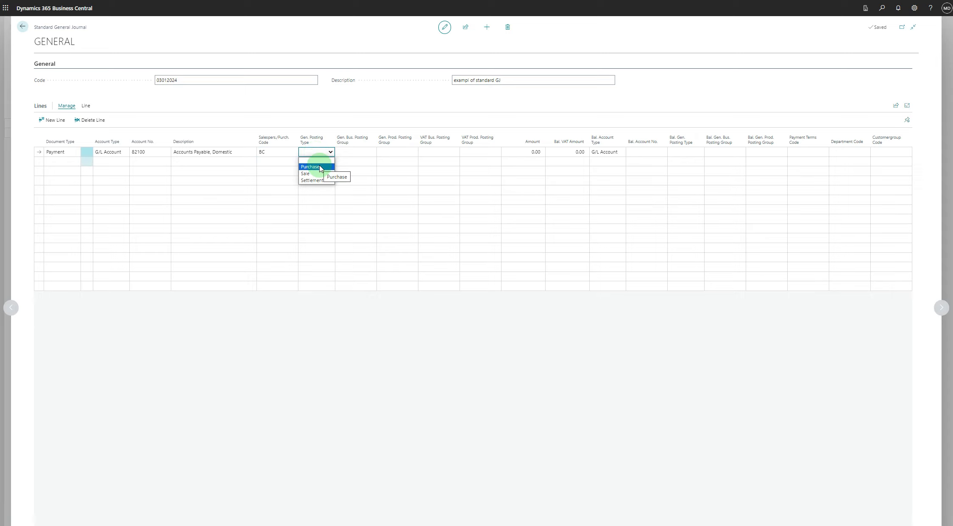
pyautogui.click(319, 167)
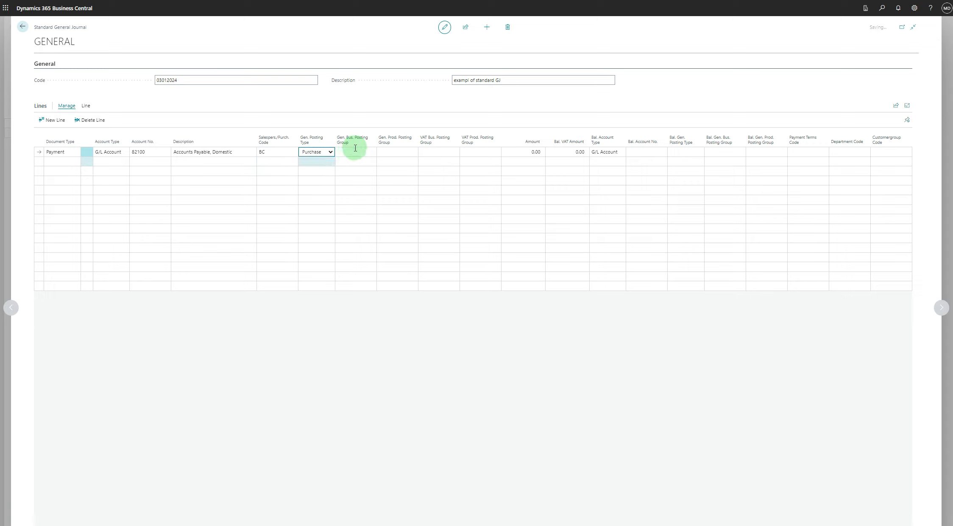
pyautogui.click(355, 149)
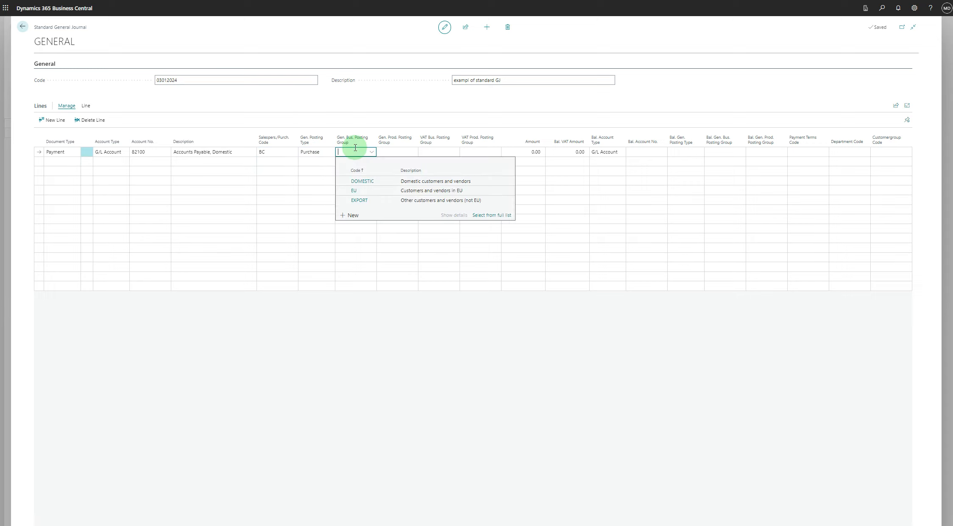
pyautogui.click(367, 181)
pyautogui.click(402, 151)
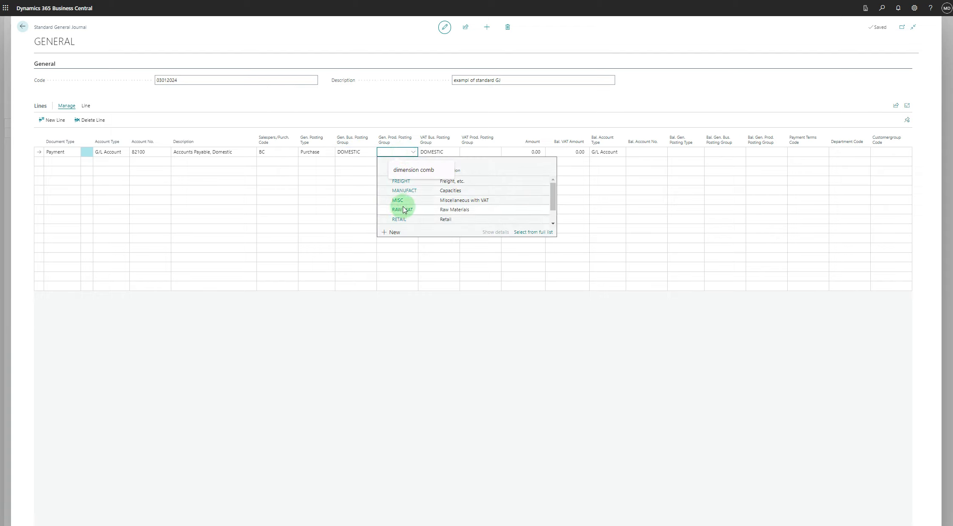
pyautogui.click(404, 220)
pyautogui.click(404, 220)
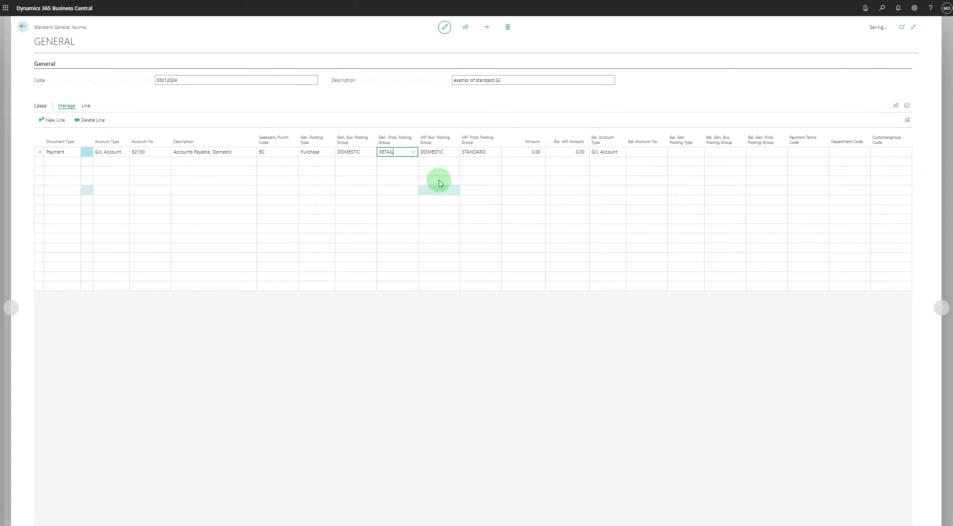
# Set the line's amount to 500 and its balancing account to Accounts Payable, Domestic.
pyautogui.click(539, 154)
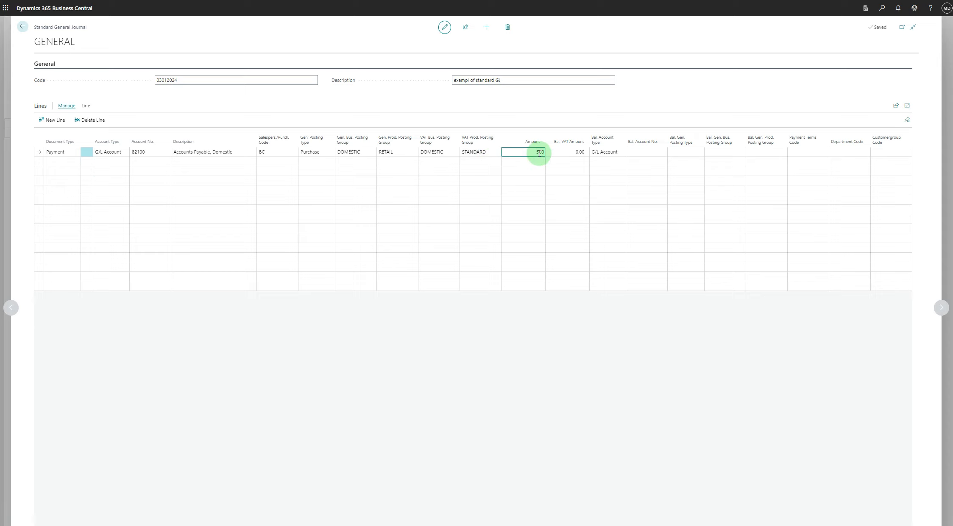
pyautogui.click(637, 152)
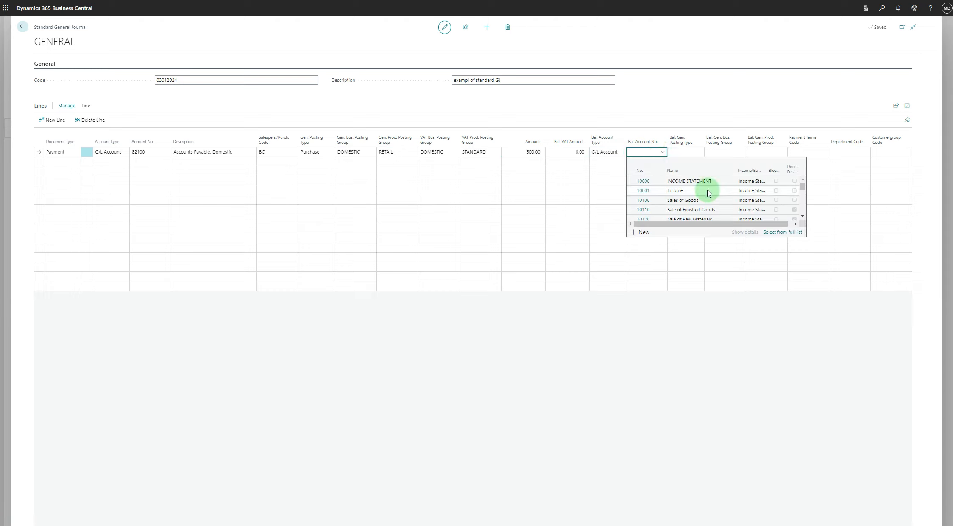
pyautogui.write('82100')
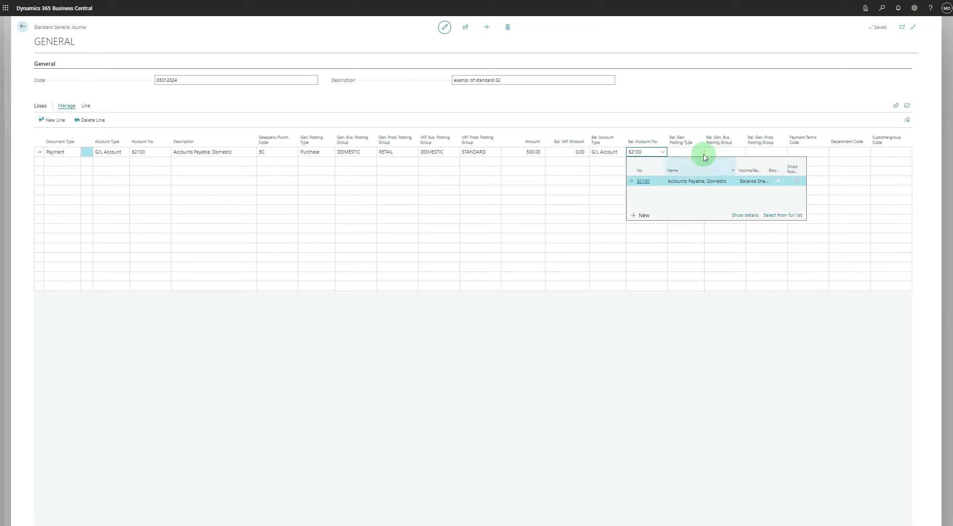
# Set the balancing general posting type to Purchase, the balancing business posting group to DOMESTIC and the balancing product posting group to RETAIL.
pyautogui.click(695, 152)
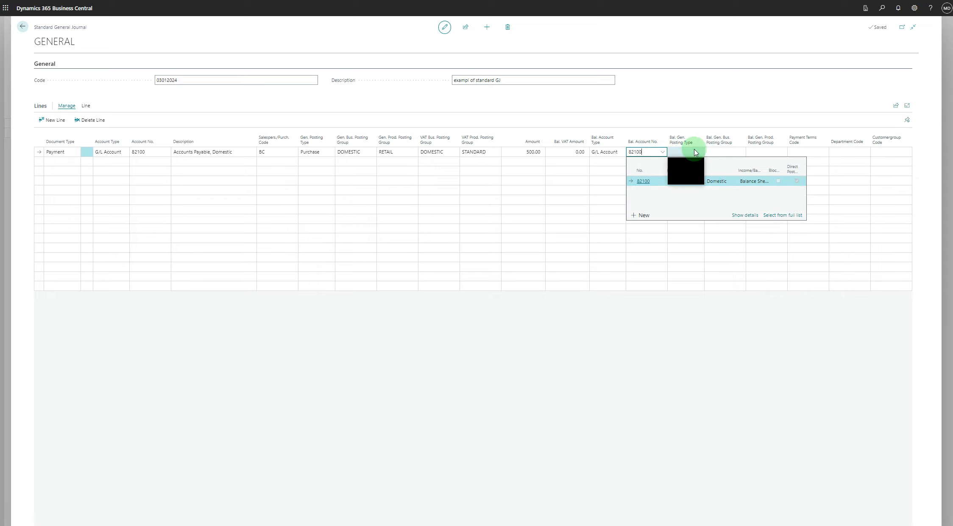
pyautogui.click(679, 166)
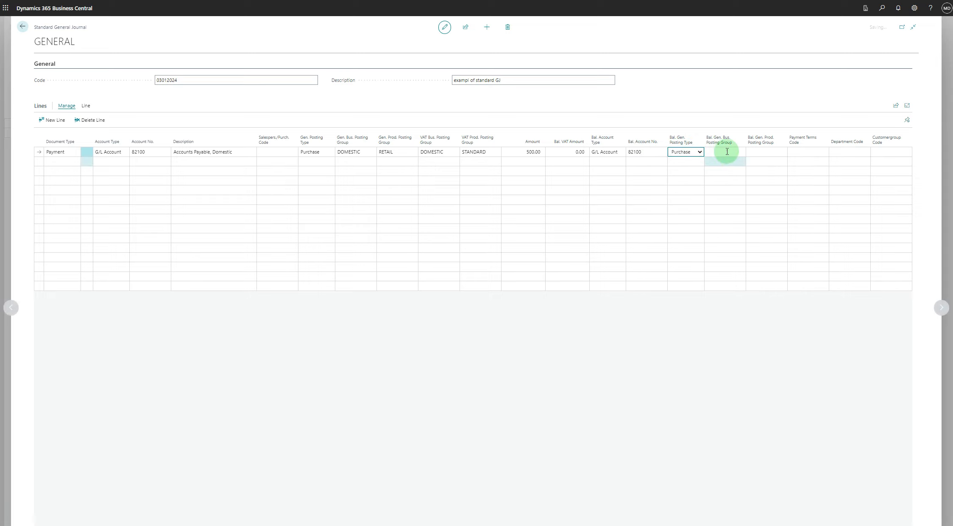
pyautogui.click(729, 154)
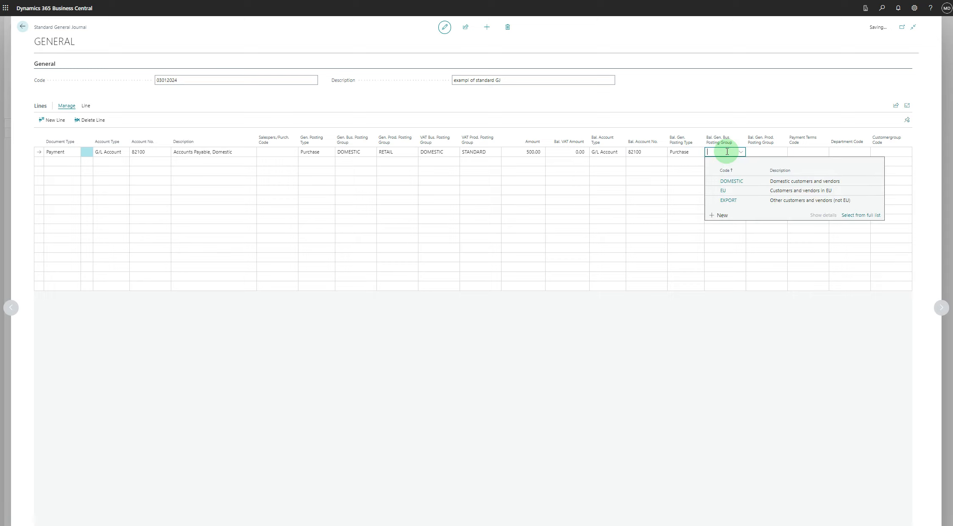
pyautogui.click(729, 181)
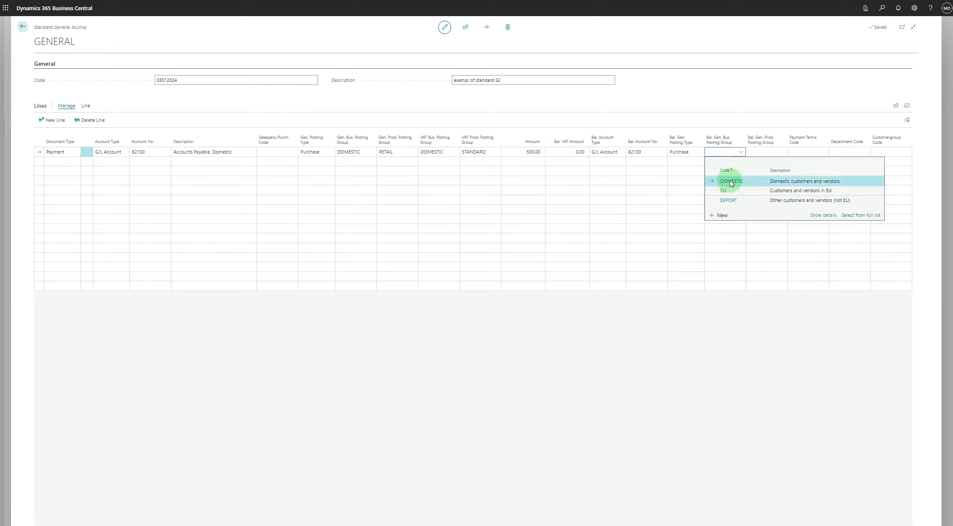
pyautogui.click(756, 152)
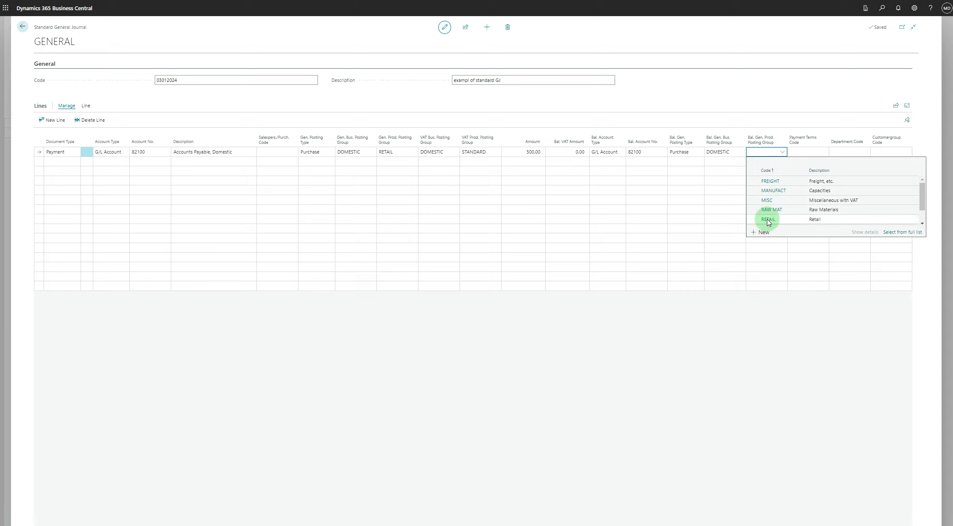
pyautogui.click(768, 220)
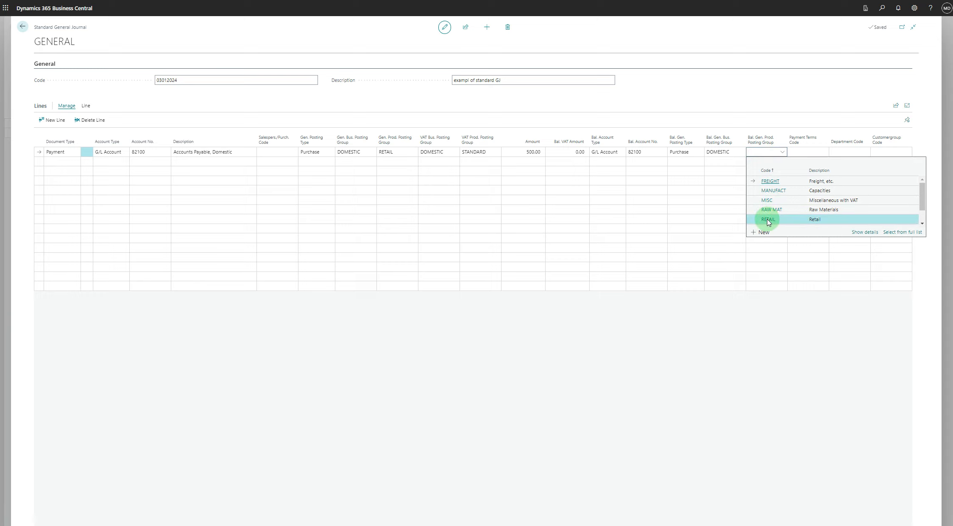
# Set the line's payment terms to 2 DAYS, department code to ADM and customer group code to SMALL.
pyautogui.click(820, 149)
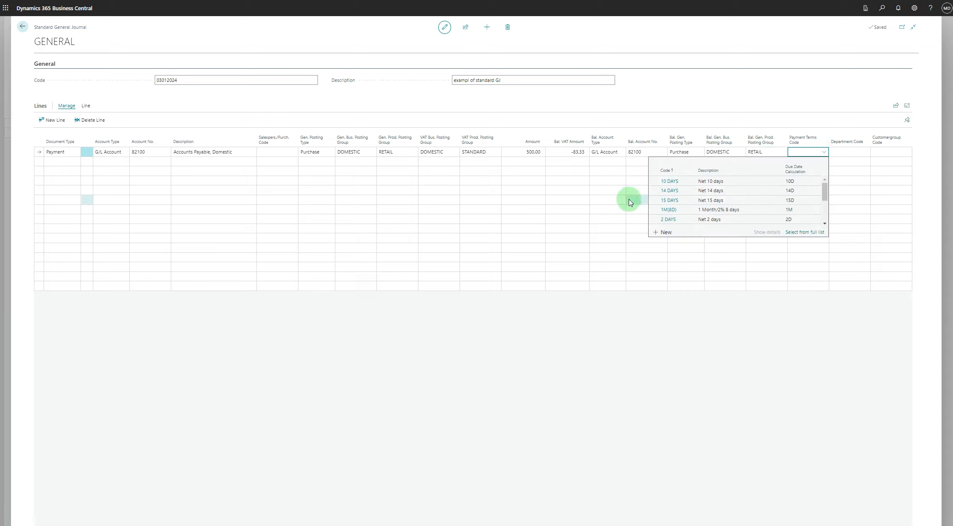
pyautogui.click(669, 220)
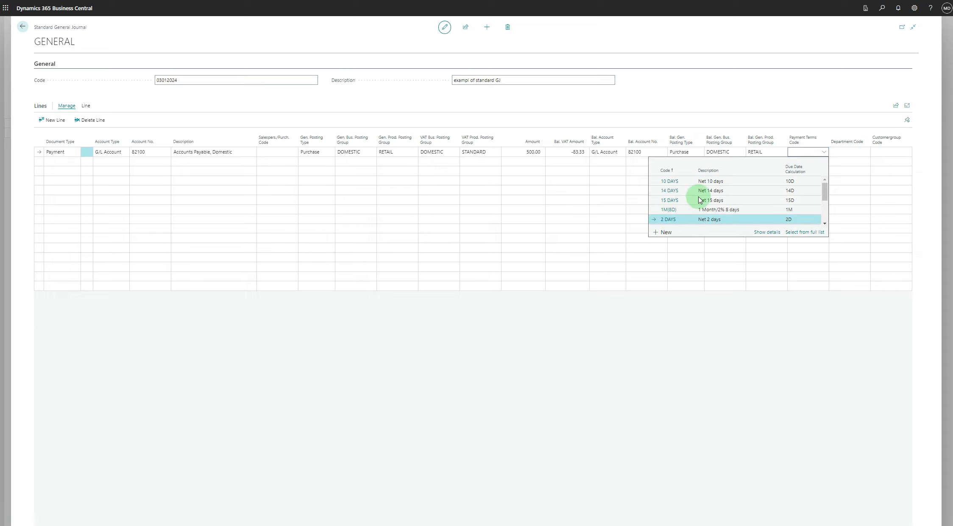
pyautogui.click(851, 151)
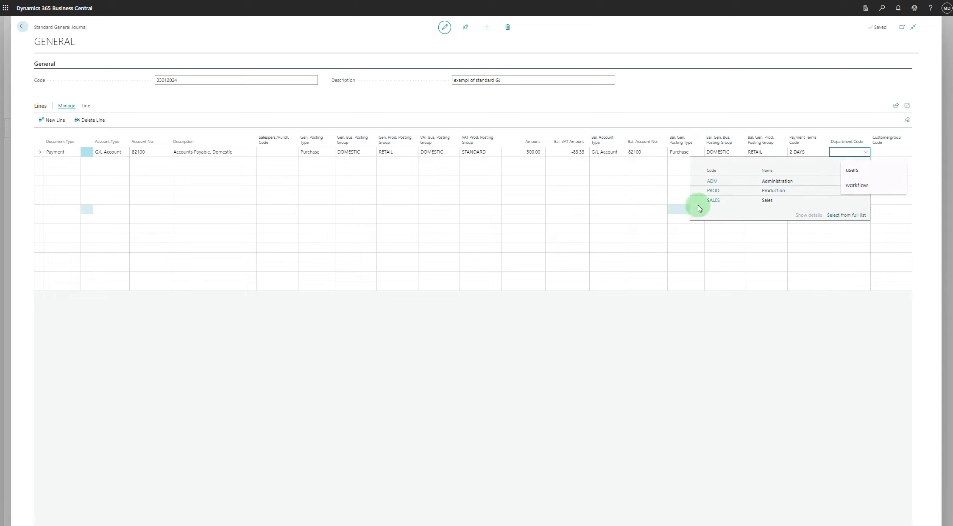
pyautogui.click(712, 181)
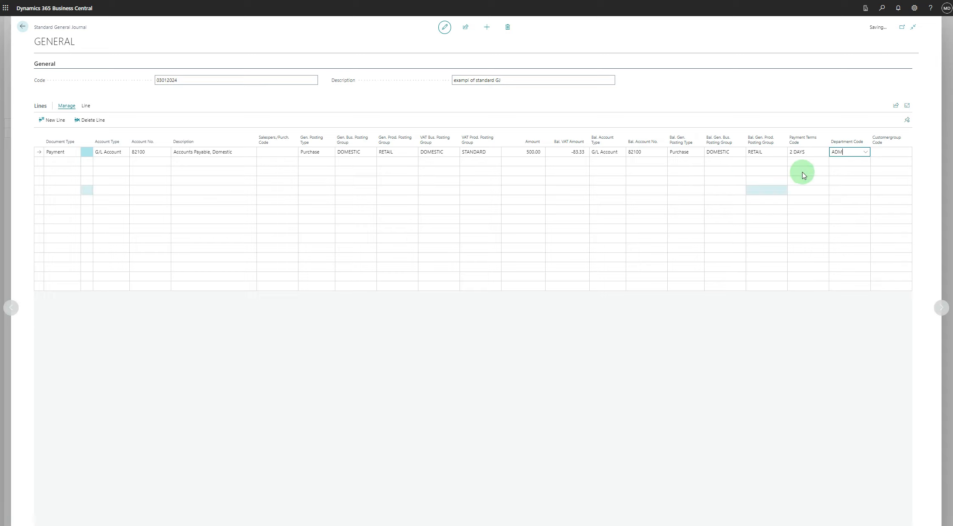
pyautogui.click(894, 151)
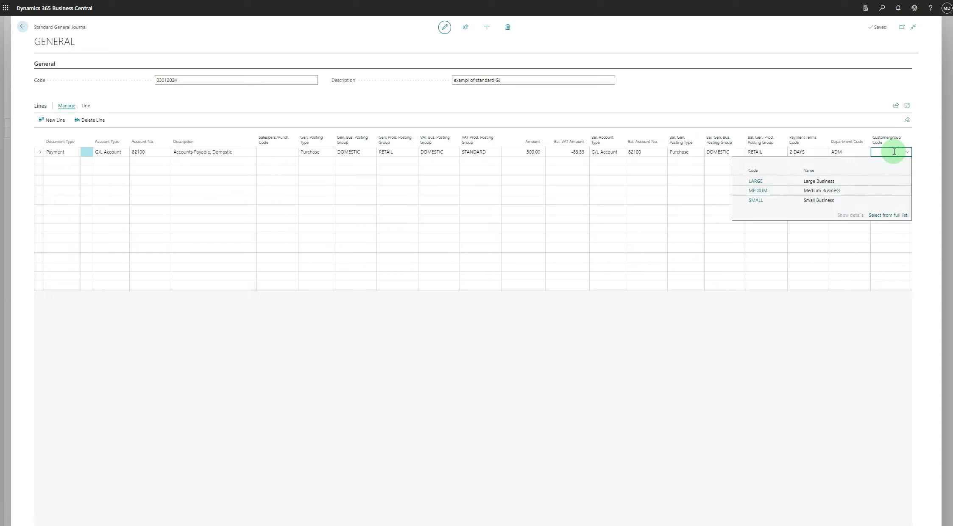
pyautogui.click(757, 200)
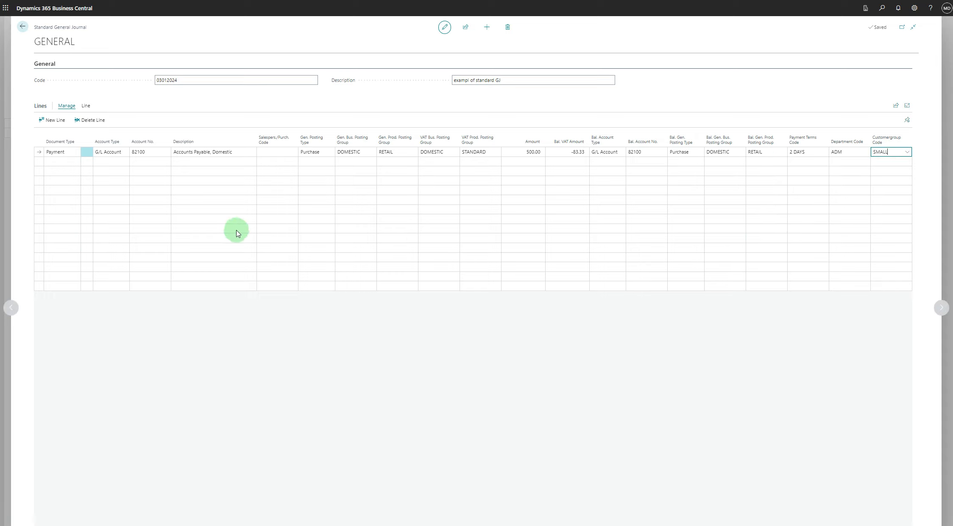
# Leave the finished standard general journal and return to the list of standard general journals.
pyautogui.click(190, 82)
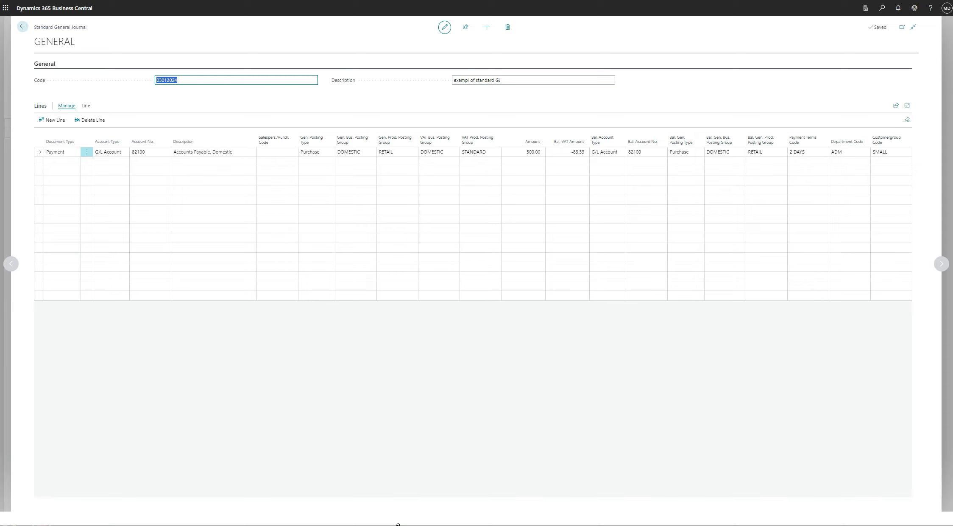
pyautogui.click(609, 355)
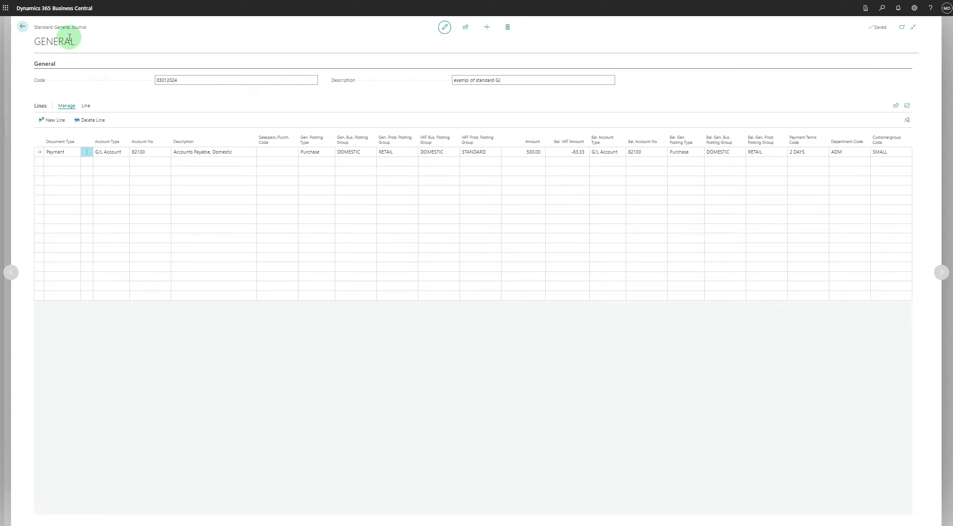
pyautogui.click(22, 28)
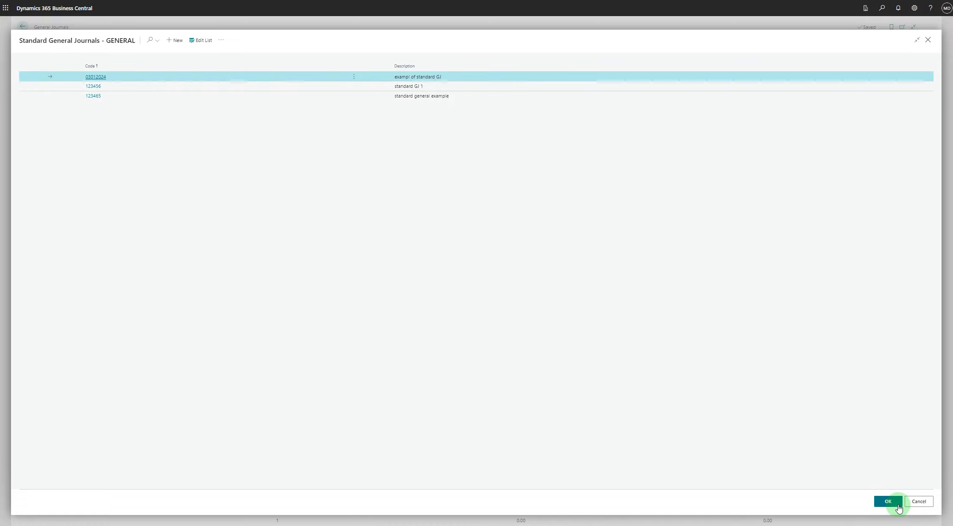
# Insert the lines of standard general journal 03012024 into the DAILY general journal batch.
pyautogui.click(916, 502)
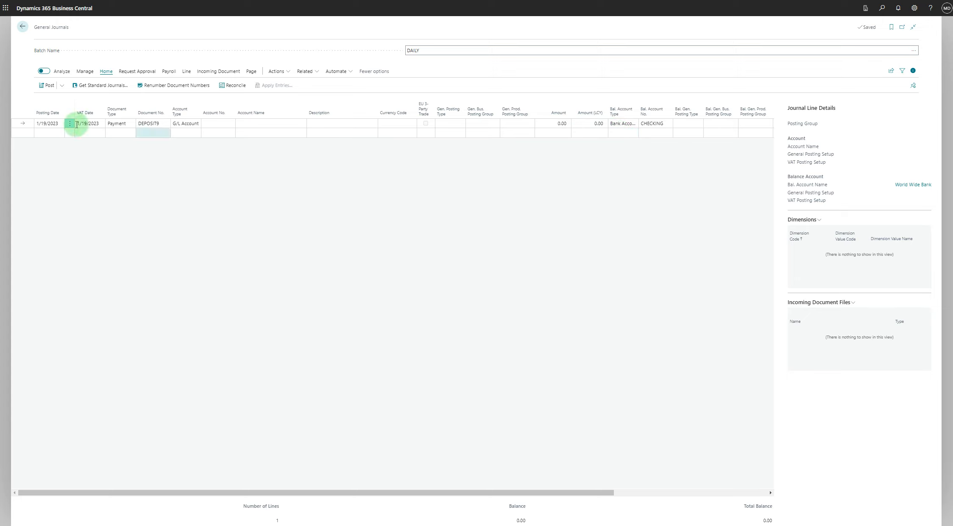
pyautogui.click(102, 87)
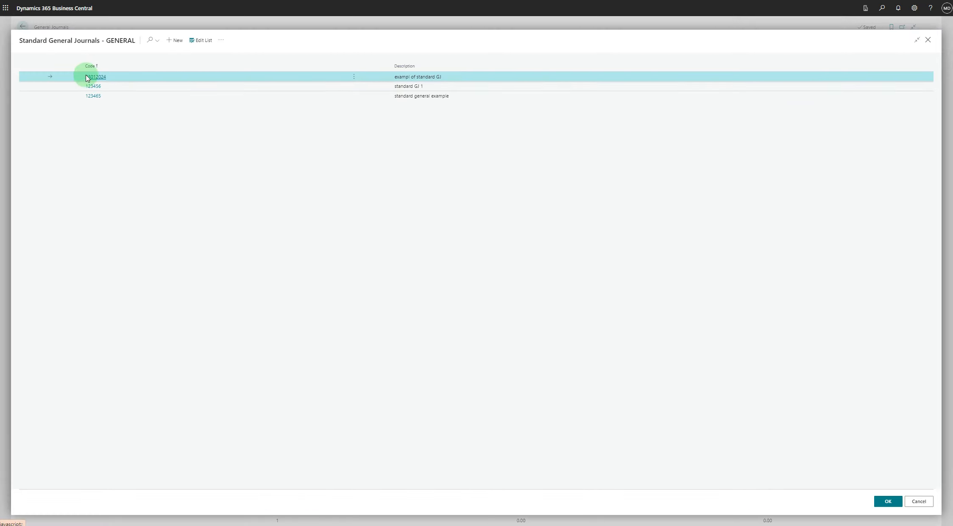
pyautogui.click(90, 79)
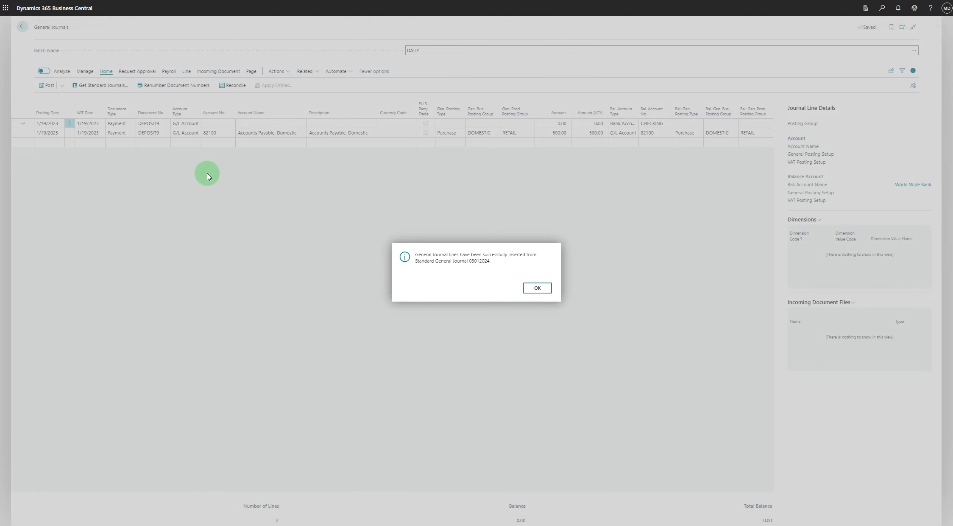
pyautogui.click(551, 293)
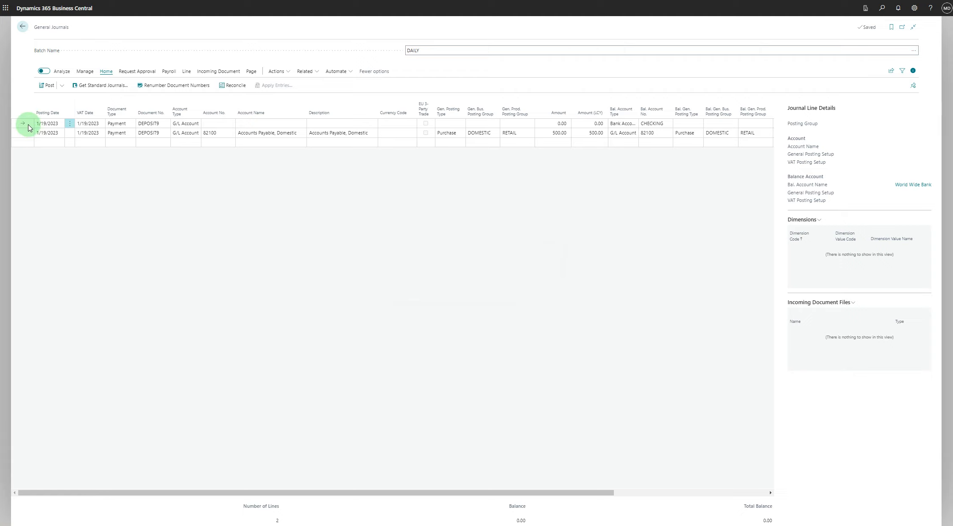
# Delete the first journal line, which has no account number and a zero amount.
pyautogui.click(85, 72)
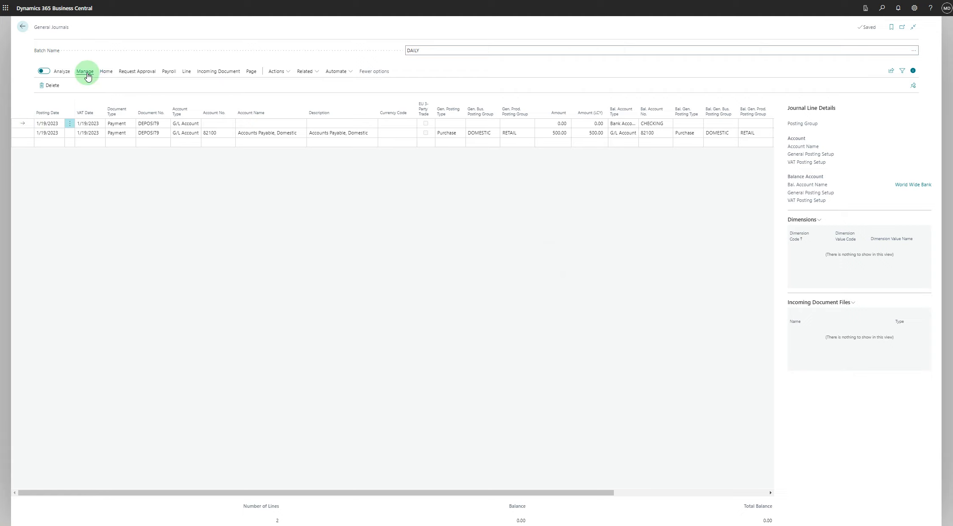
pyautogui.click(52, 86)
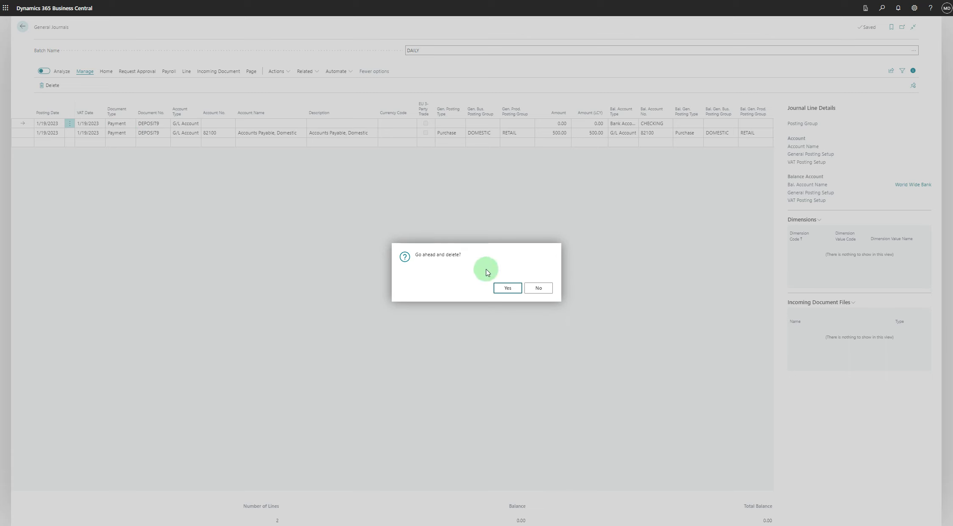
pyautogui.click(504, 287)
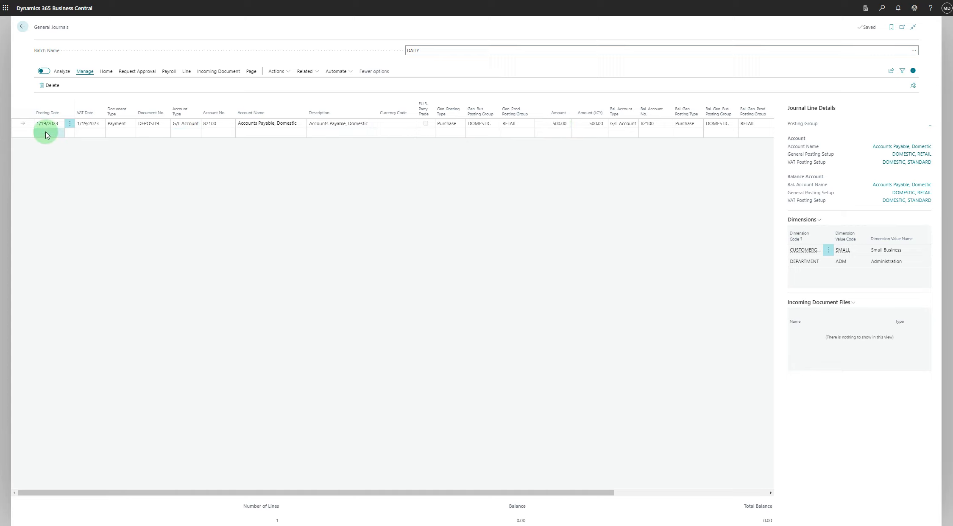
# Start a second journal line and fill it from standard general journal 03012024.
pyautogui.click(64, 134)
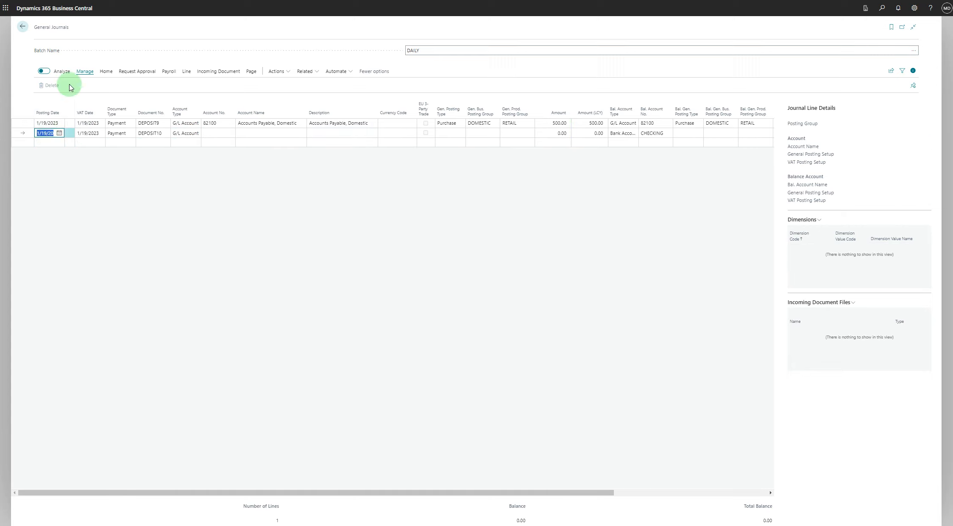
pyautogui.click(109, 74)
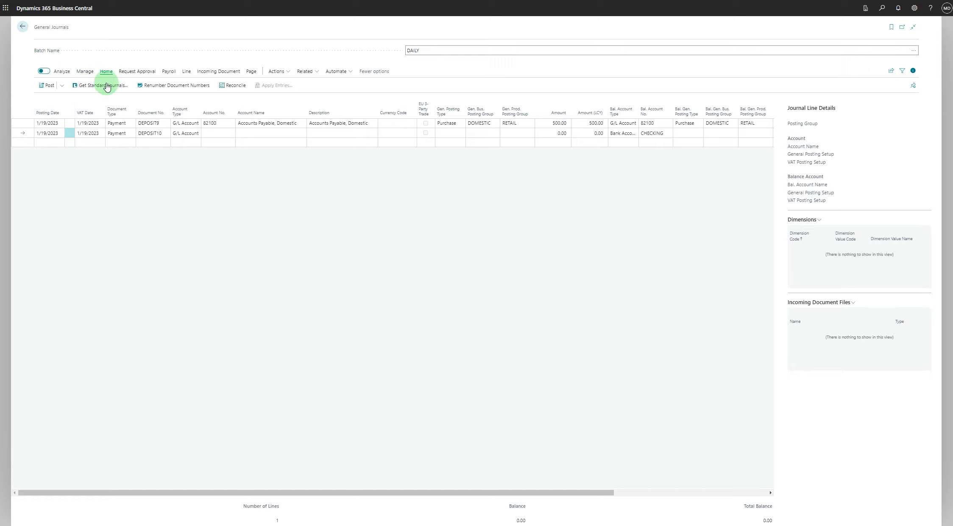
pyautogui.click(103, 85)
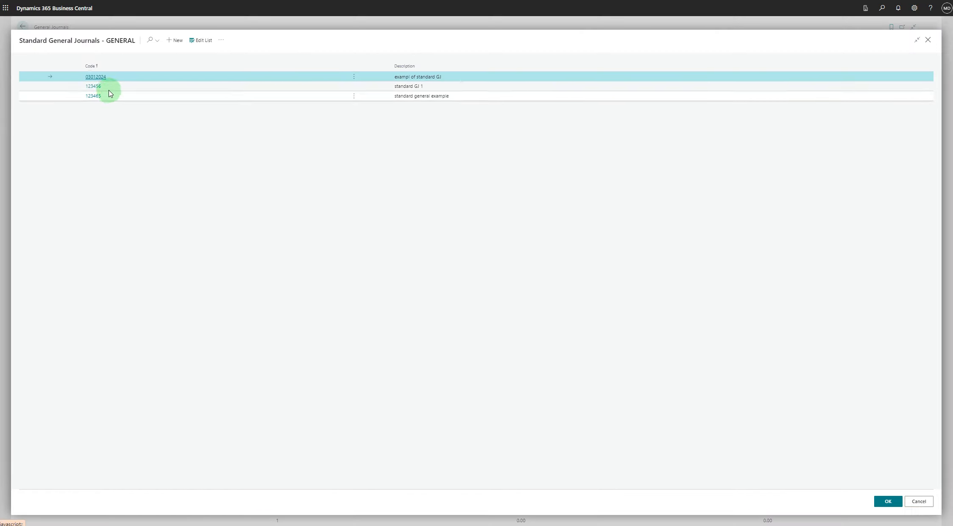
pyautogui.click(96, 77)
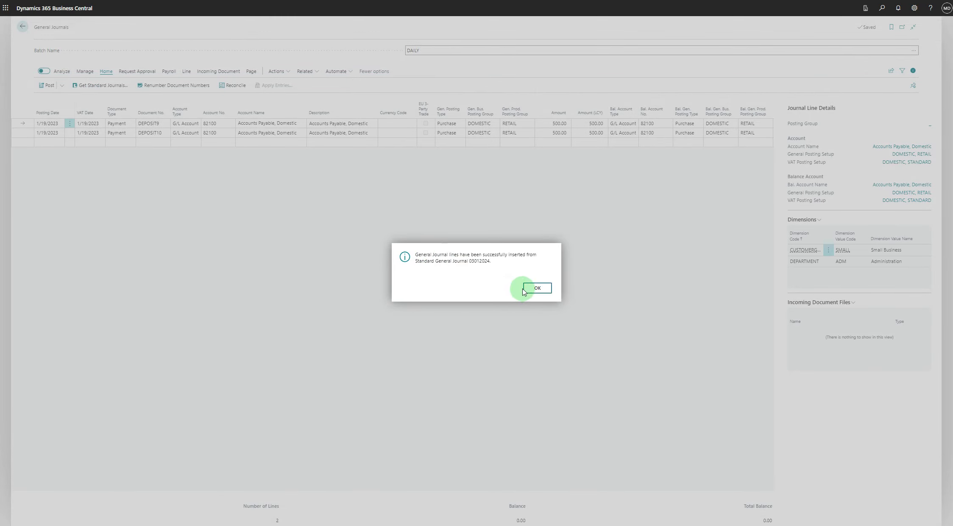
pyautogui.click(536, 287)
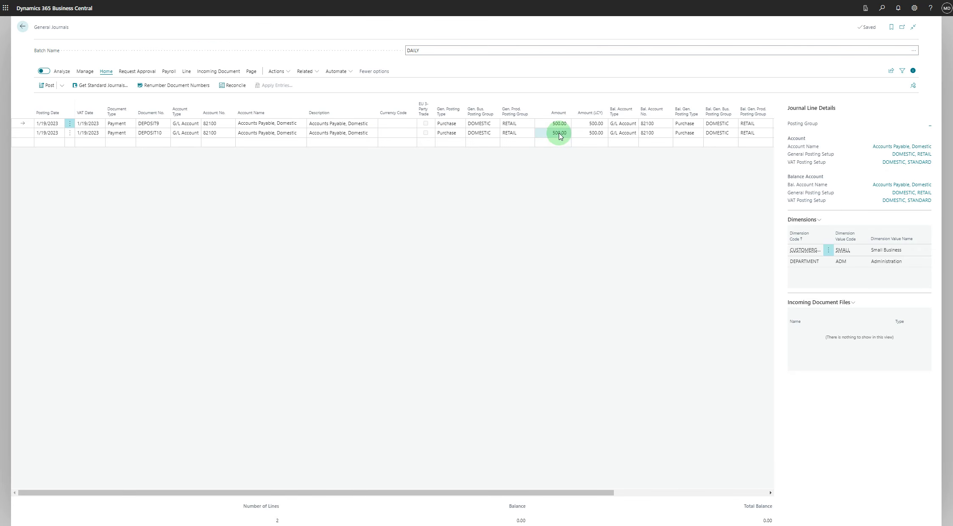
# Set the second line's amount to 2,000 and its balancing account to Accounts Payable, Foreign.
pyautogui.click(559, 132)
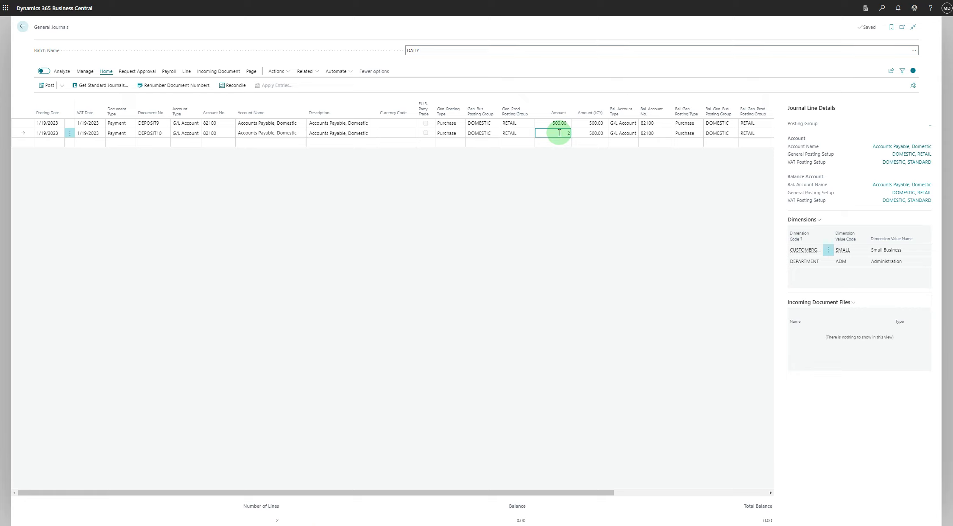
pyautogui.click(564, 161)
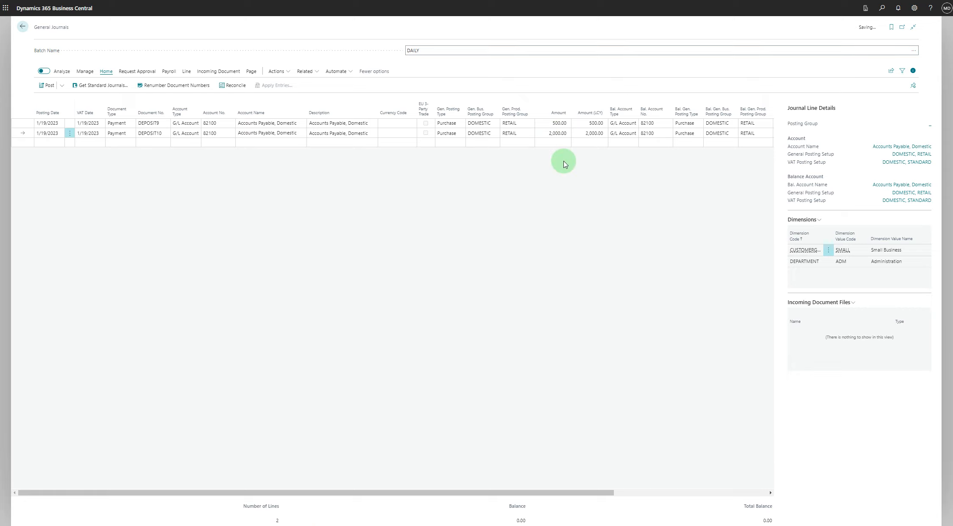
pyautogui.click(669, 133)
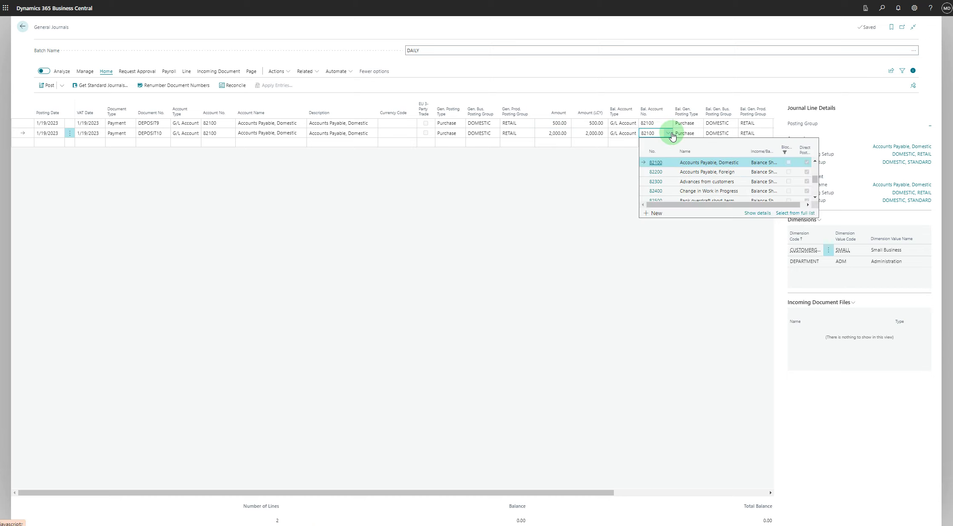
pyautogui.click(648, 192)
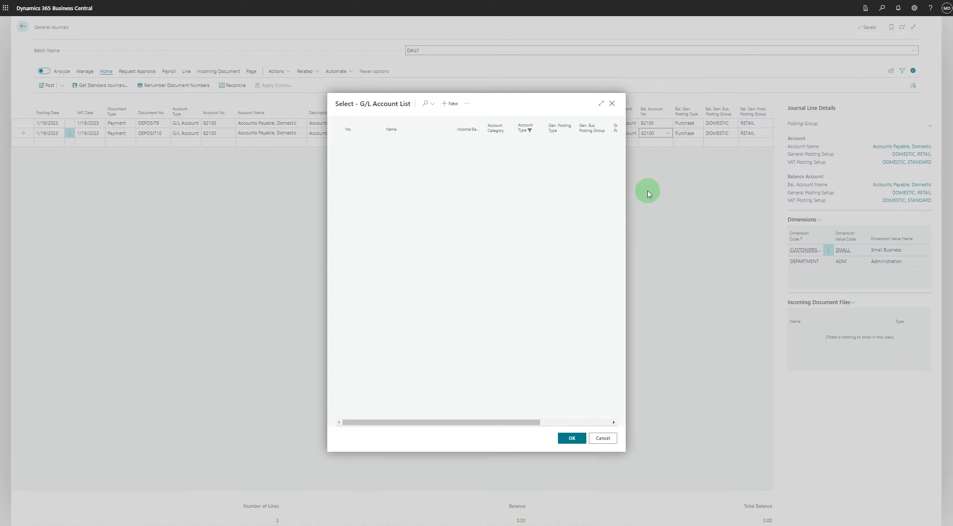
pyautogui.click(426, 104)
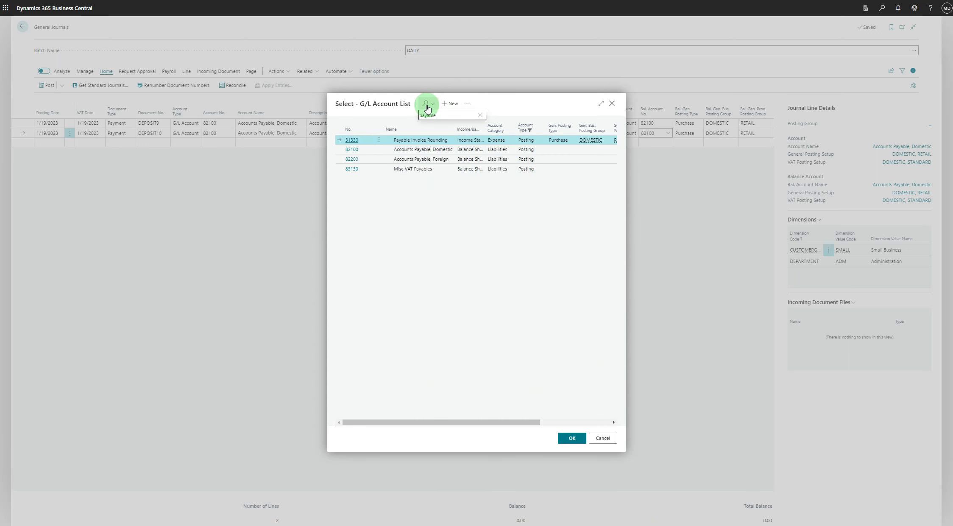
pyautogui.click(353, 160)
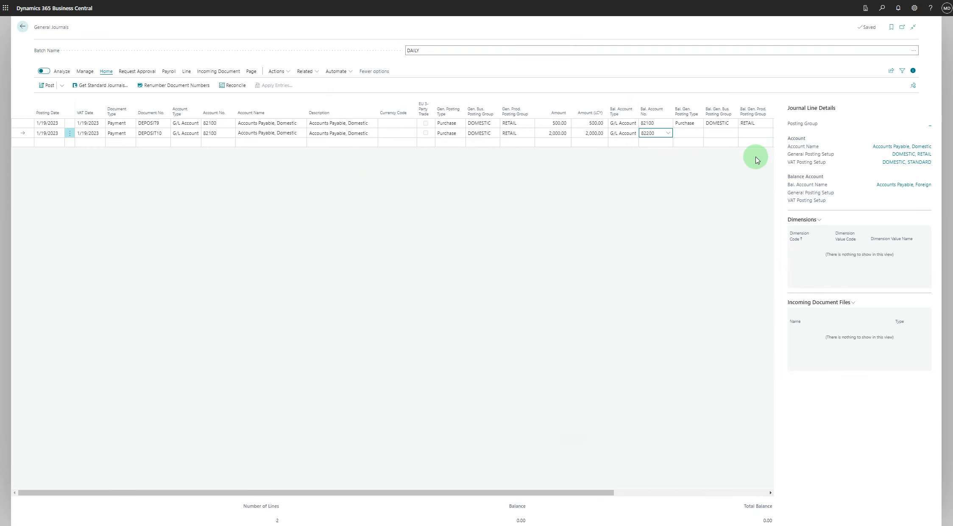
# Set the second line's balancing general posting type to Purchase, balancing business posting group to DOMESTIC and balancing product posting group to RETAIL.
pyautogui.click(695, 134)
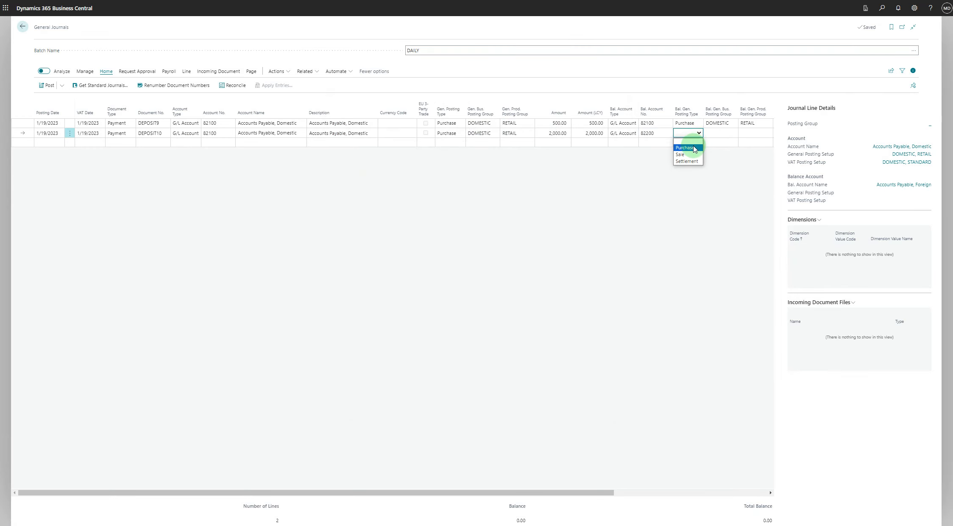
pyautogui.click(684, 148)
pyautogui.click(721, 134)
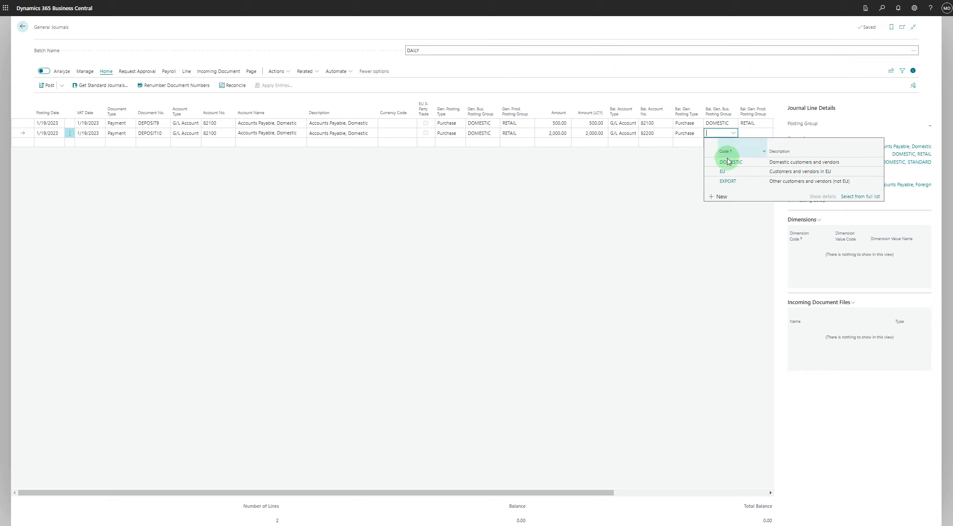
pyautogui.click(727, 162)
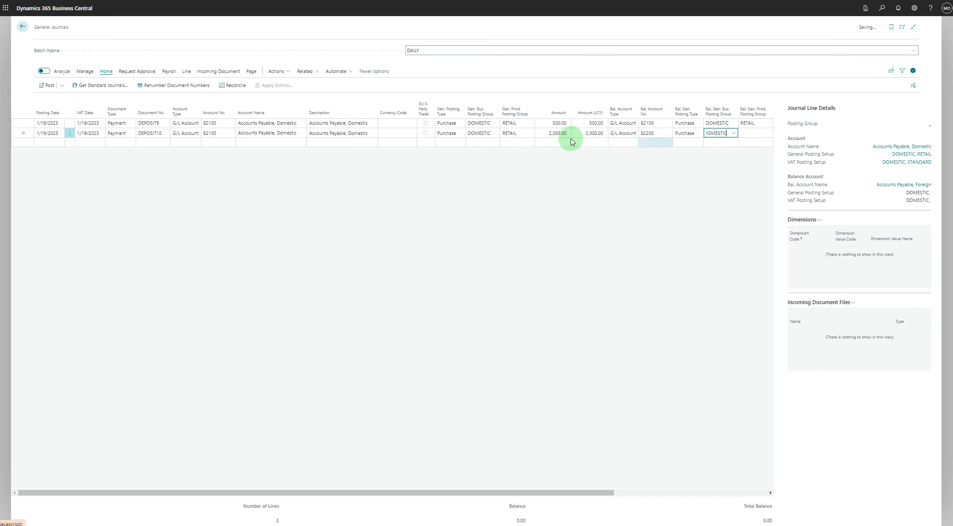
pyautogui.click(748, 133)
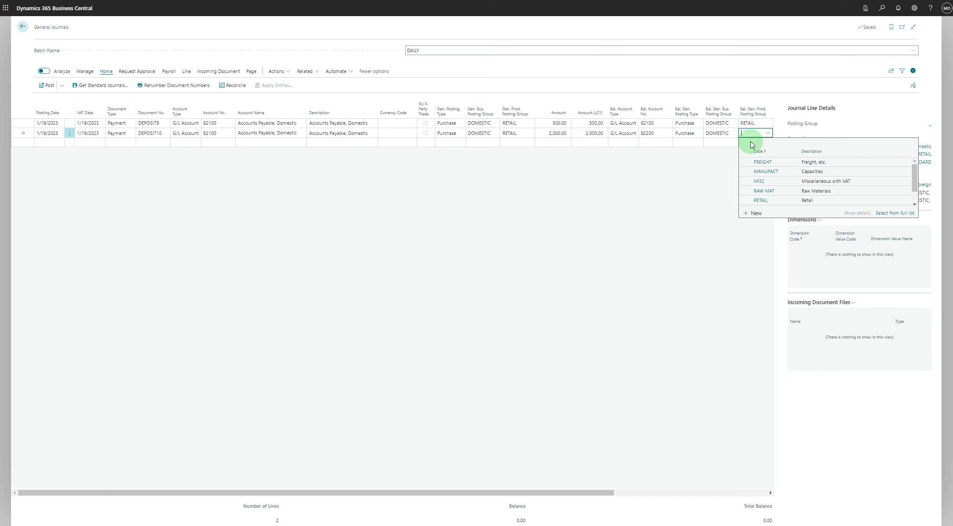
pyautogui.click(759, 200)
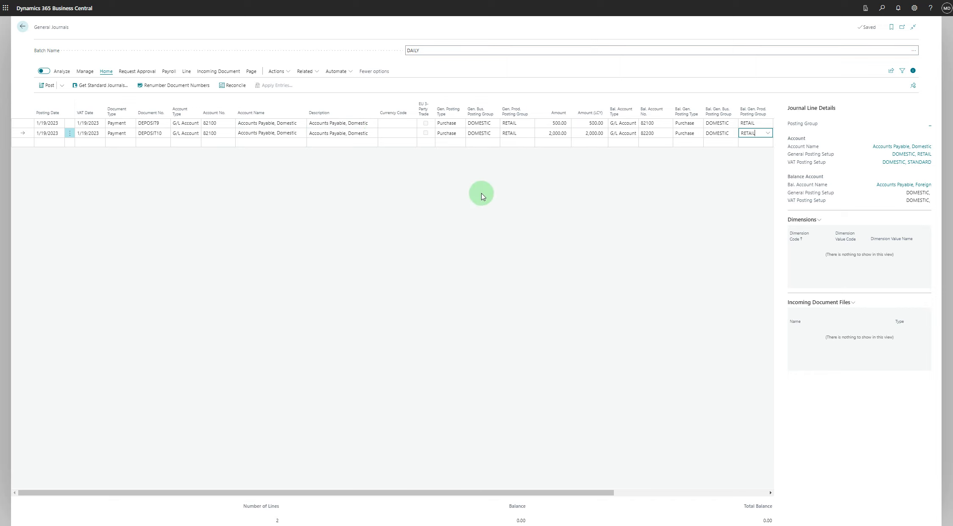
# Post the two payment lines of the DAILY general journal batch.
pyautogui.click(47, 86)
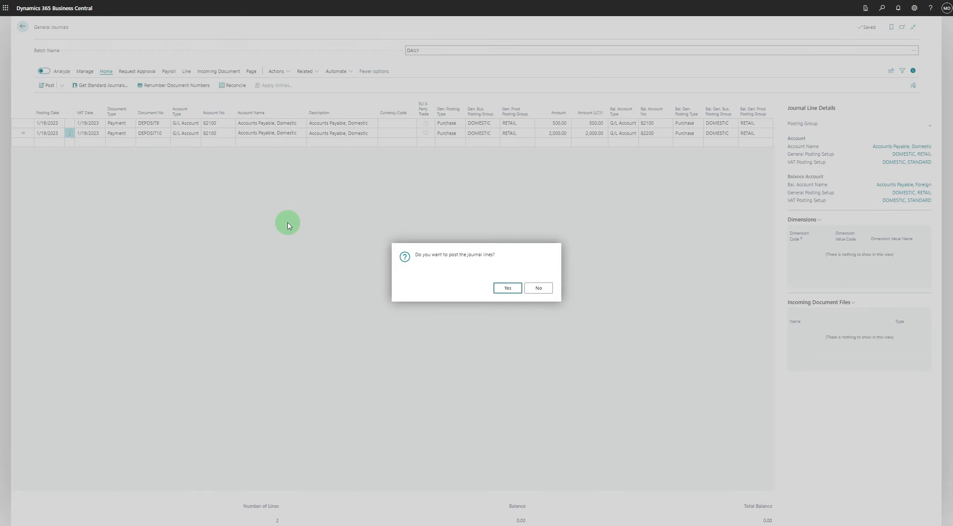
pyautogui.click(497, 287)
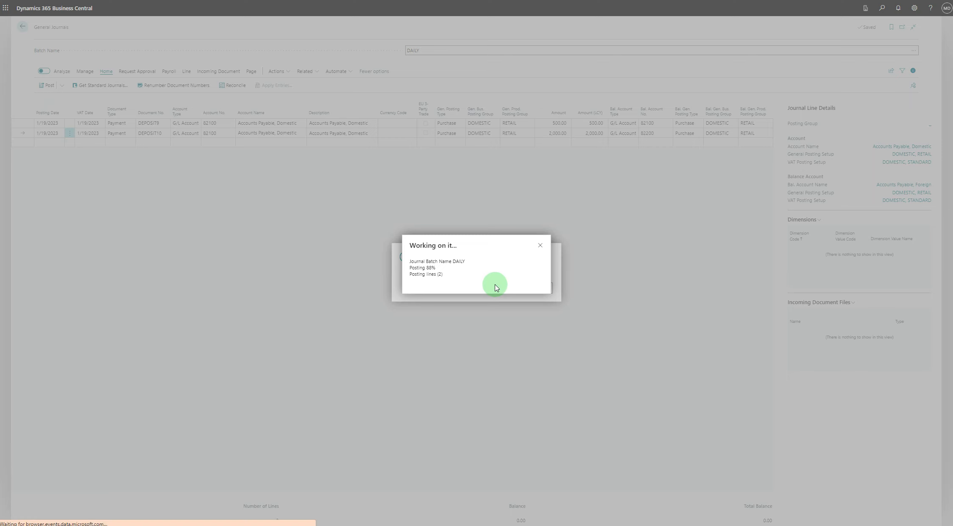
pyautogui.press('Return')
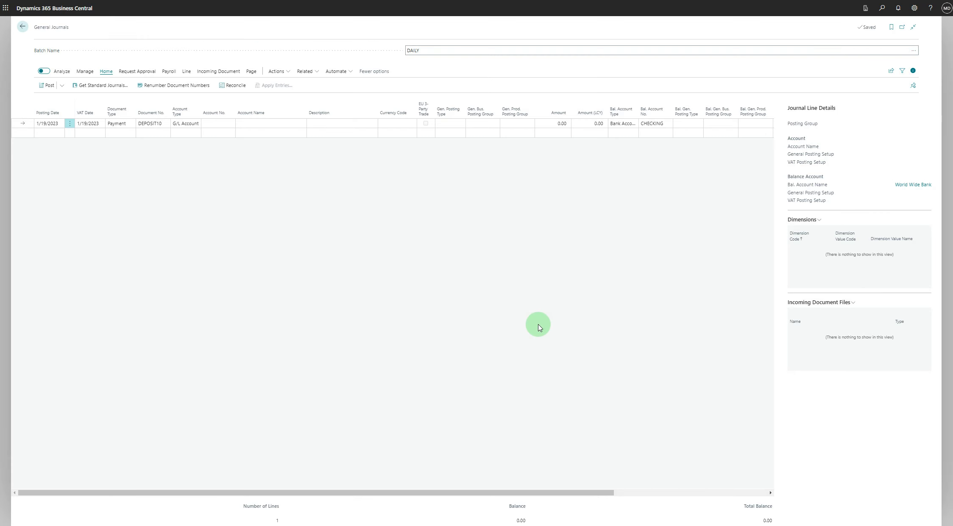
# Search for the Posted General Journal page and open it.
pyautogui.click(882, 8)
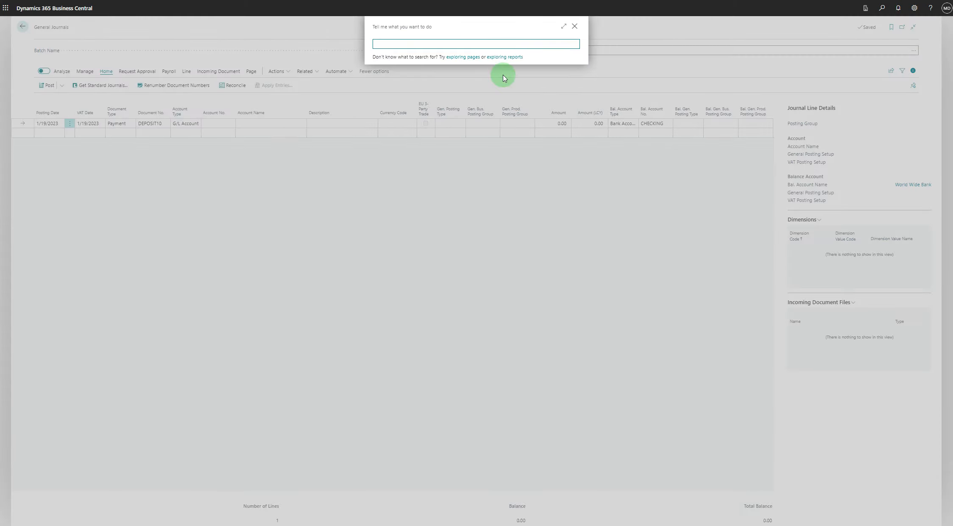
pyautogui.write('posted gener')
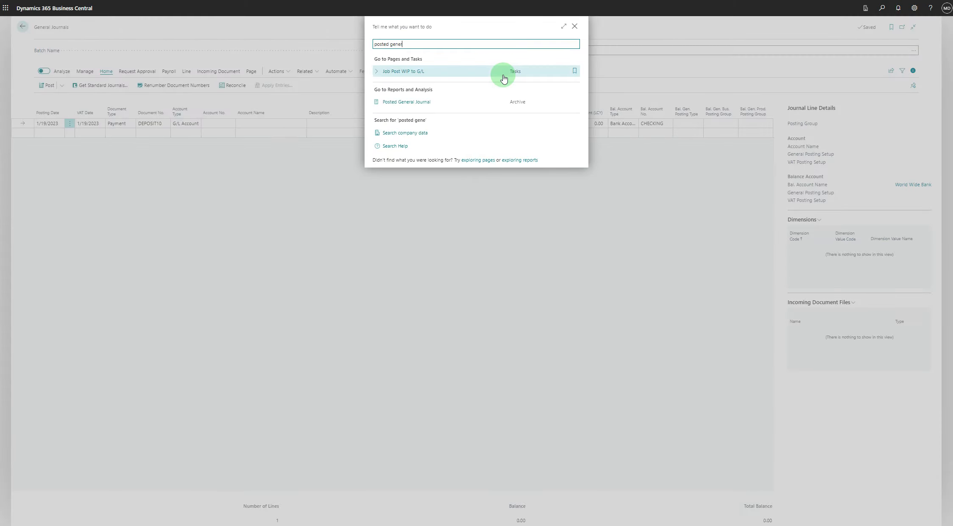
pyautogui.click(413, 101)
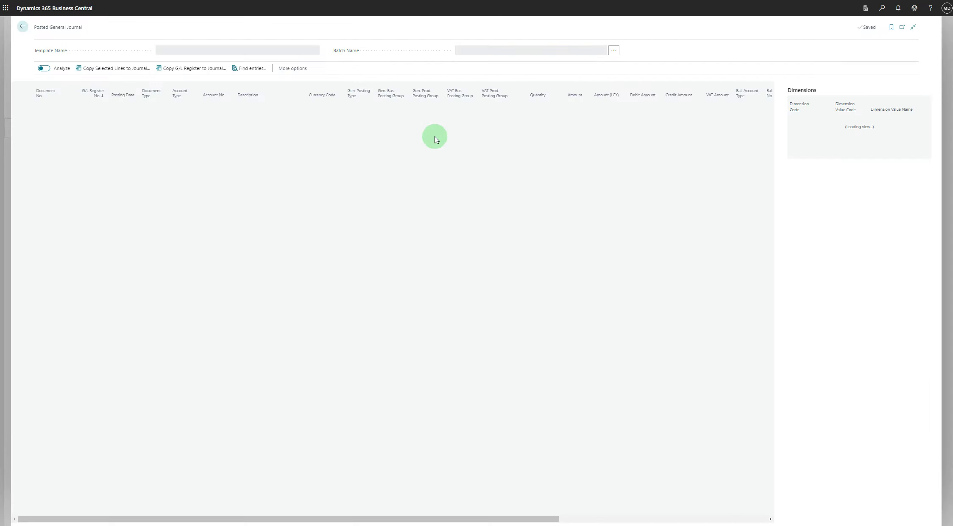